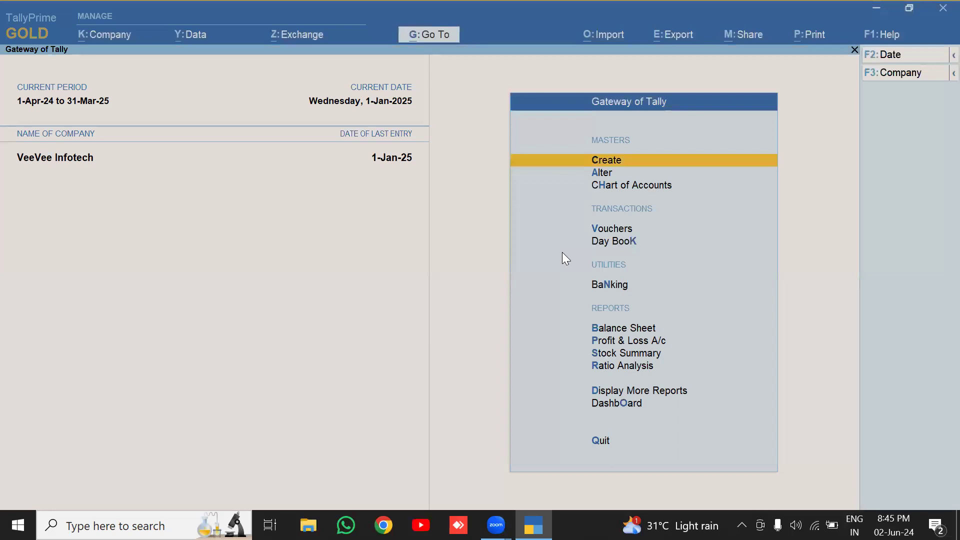
# Step: Open the Account Books reports under Display More Reports
pyautogui.press('Down')
pyautogui.press('Down')
pyautogui.press('Down')
pyautogui.press('Down')
pyautogui.press('Down')
pyautogui.press('Down')
pyautogui.press('Down')
pyautogui.press('Down')
pyautogui.press('Down')
pyautogui.press('Down')
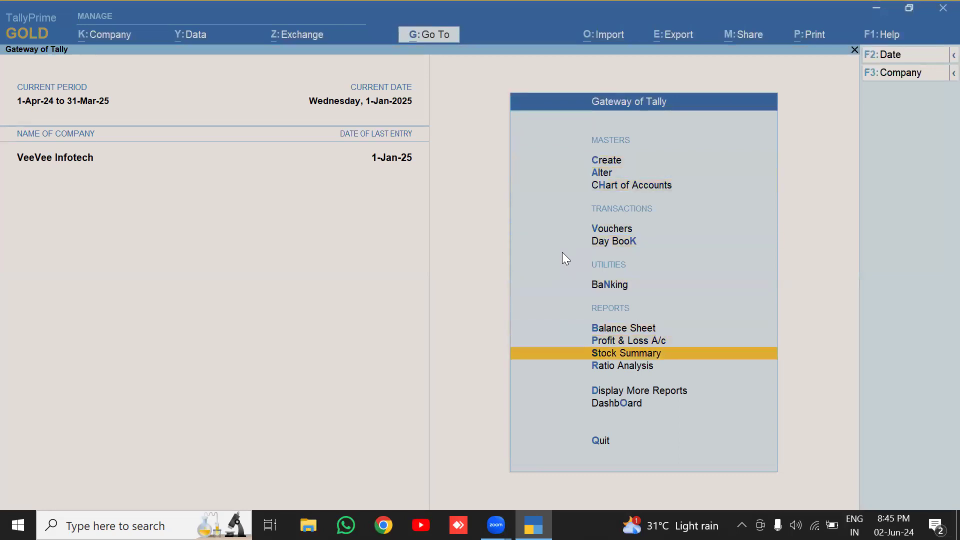
pyautogui.press('Return')
pyautogui.press('Down')
pyautogui.press('Down')
pyautogui.press('Down')
pyautogui.press('Down')
pyautogui.press('Down')
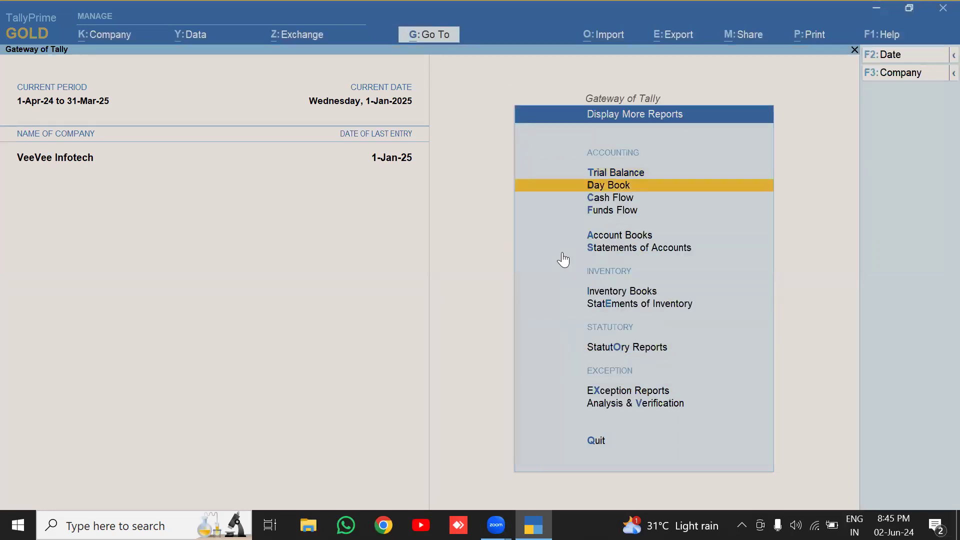
pyautogui.press('Up')
pyautogui.press('Return')
# Step: Open the Voucher Clarification report from the Account Books registers
pyautogui.press('Down')
pyautogui.press('Down')
pyautogui.press('Down')
pyautogui.press('Down')
pyautogui.press('Down')
pyautogui.press('Down')
pyautogui.press('Down')
pyautogui.press('Down')
pyautogui.press('Down')
pyautogui.press('Down')
pyautogui.press('Down')
pyautogui.press('Down')
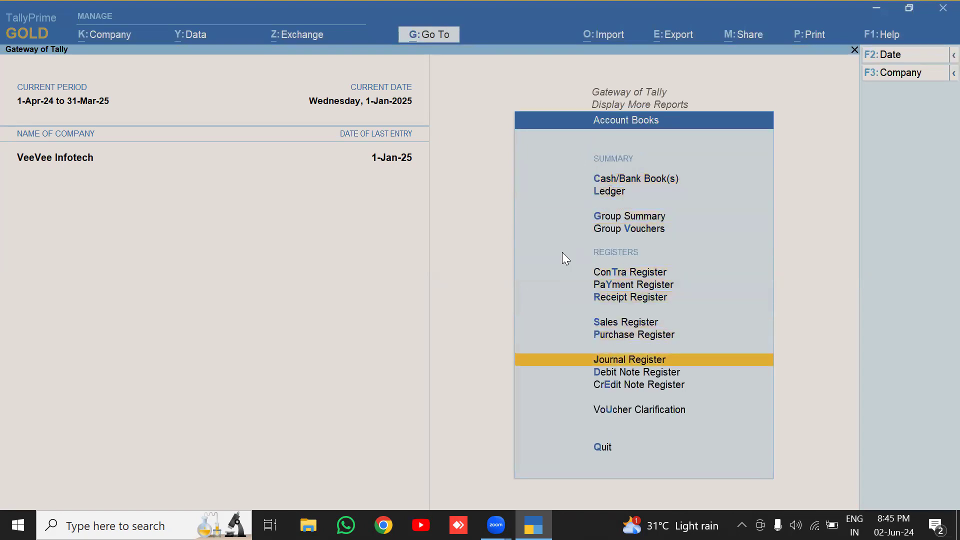
pyautogui.press('Return')
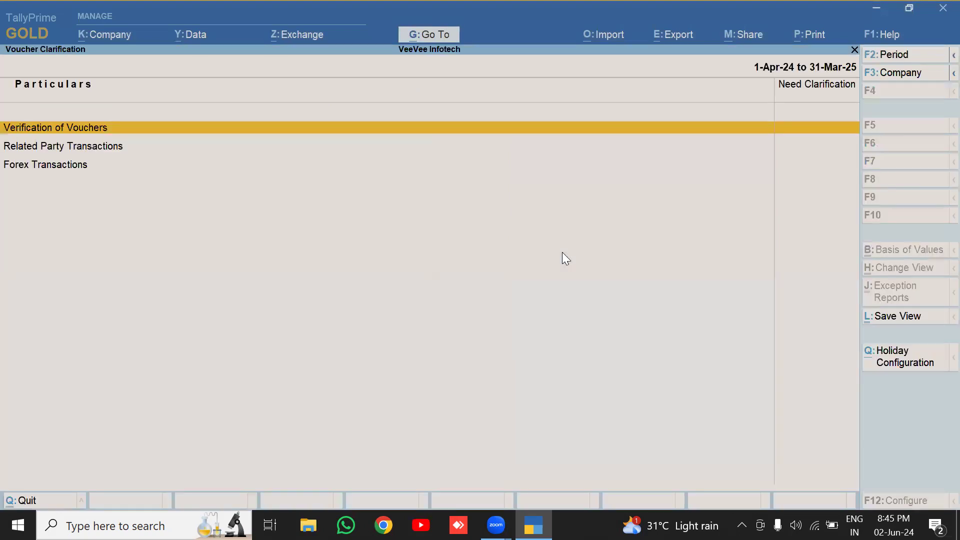
# Step: In the holiday configuration, set the weekly off to Sunday and leave the second weekly off as Not Applicable
pyautogui.click(903, 359)
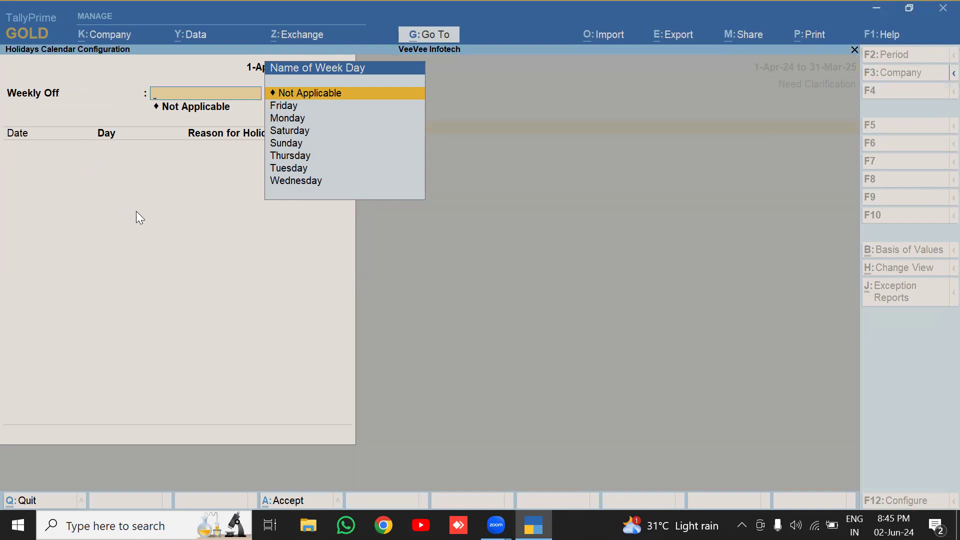
pyautogui.press('Down')
pyautogui.press('Down')
pyautogui.press('Down')
pyautogui.press('Down')
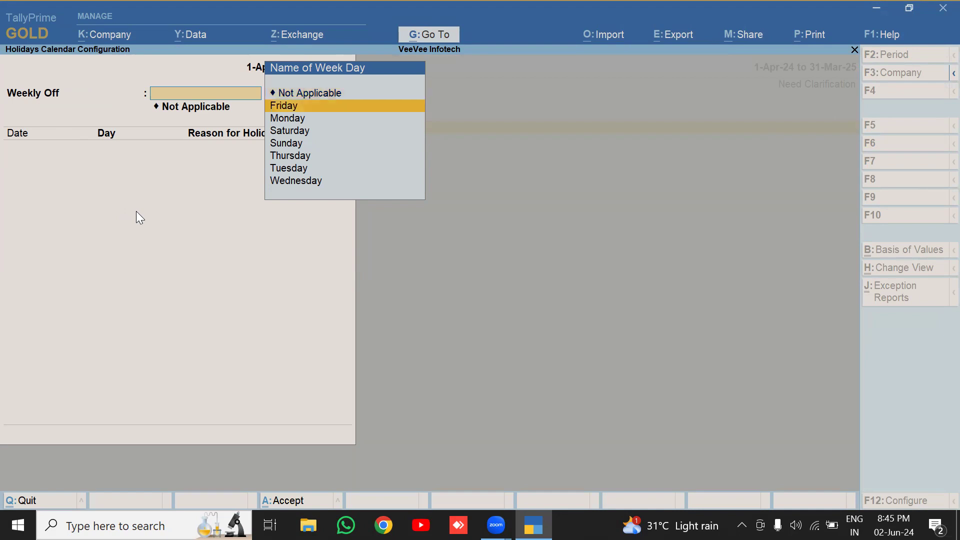
pyautogui.press('Return')
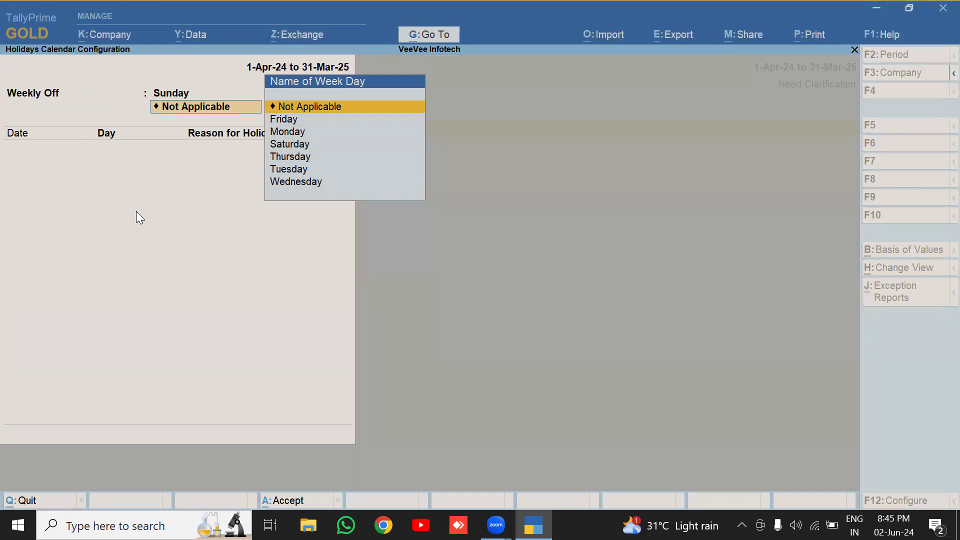
pyautogui.press('Return')
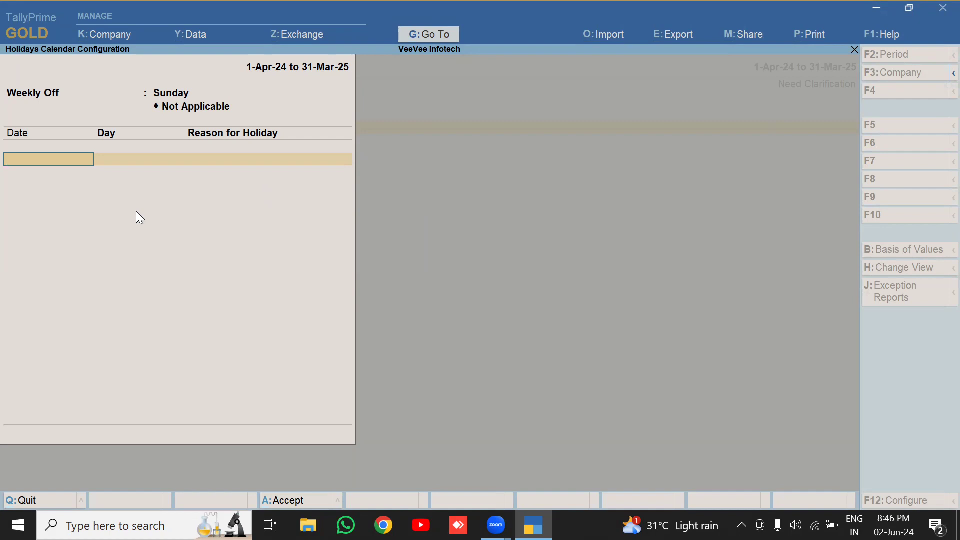
# Step: Add a holiday on 15-Aug-24 with the reason "Independense Day"
pyautogui.write('15.08.24')
pyautogui.press('Return')
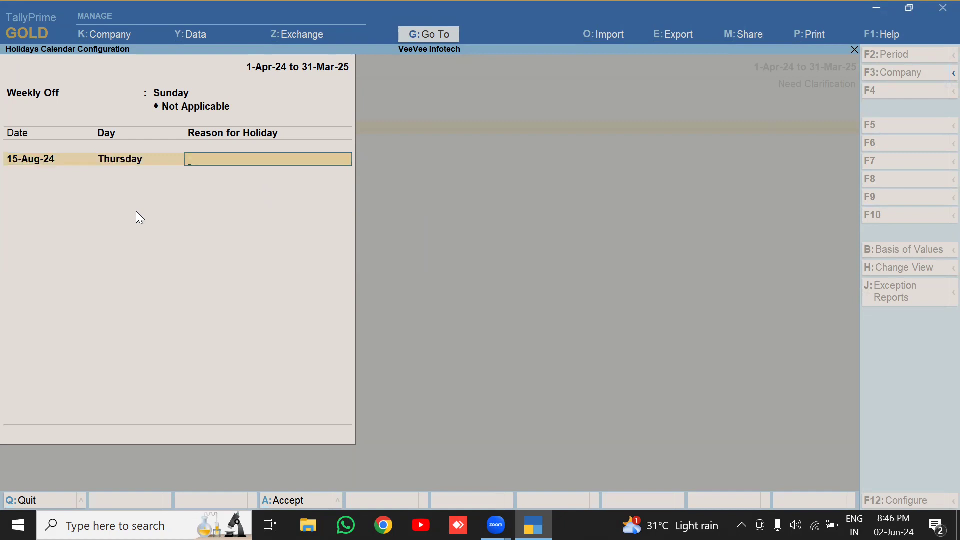
pyautogui.write('Independense Day')
pyautogui.press('Return')
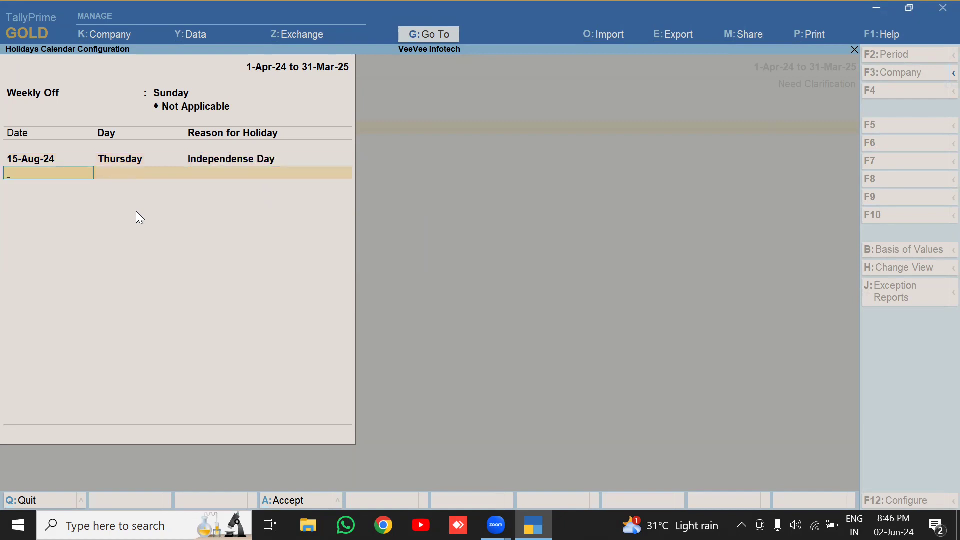
# Step: Add a holiday on 31-Oct-24 with the reason "Diwali"
pyautogui.write('31.10.24')
pyautogui.press('Return')
pyautogui.write('Diwali')
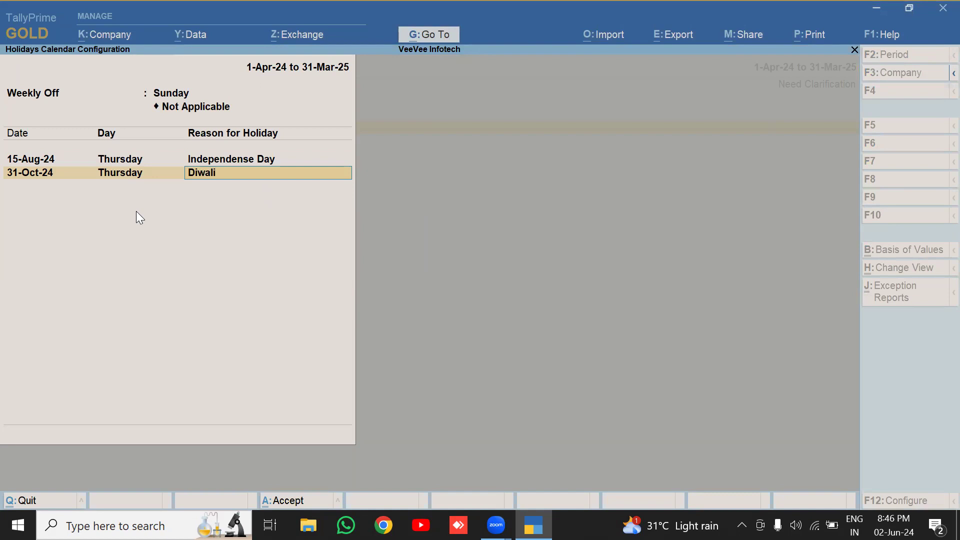
pyautogui.press('Return')
# Step: Add a holiday on 1-Jan-25 with the reason "New Year" and save the holiday calendar
pyautogui.write('1')
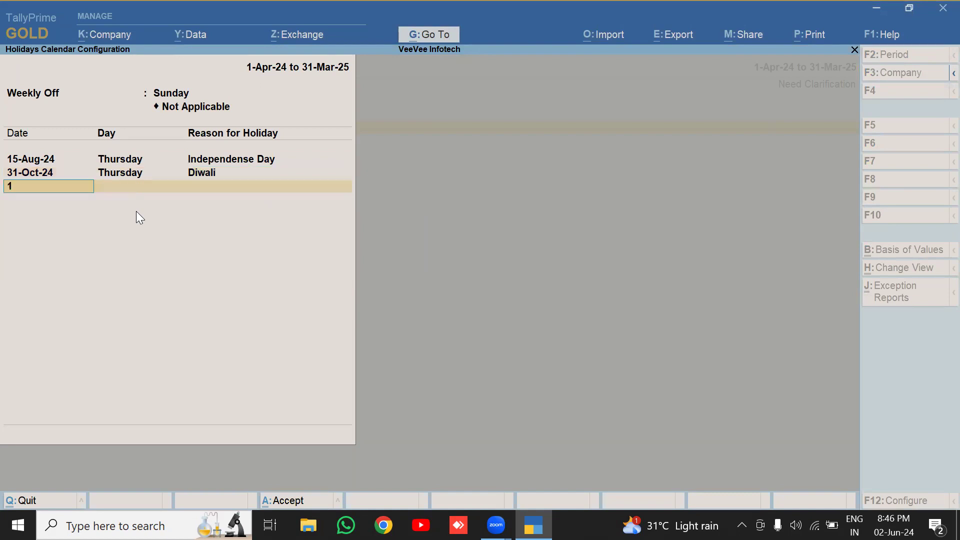
pyautogui.write('.1.25')
pyautogui.press('Return')
pyautogui.write('Ne')
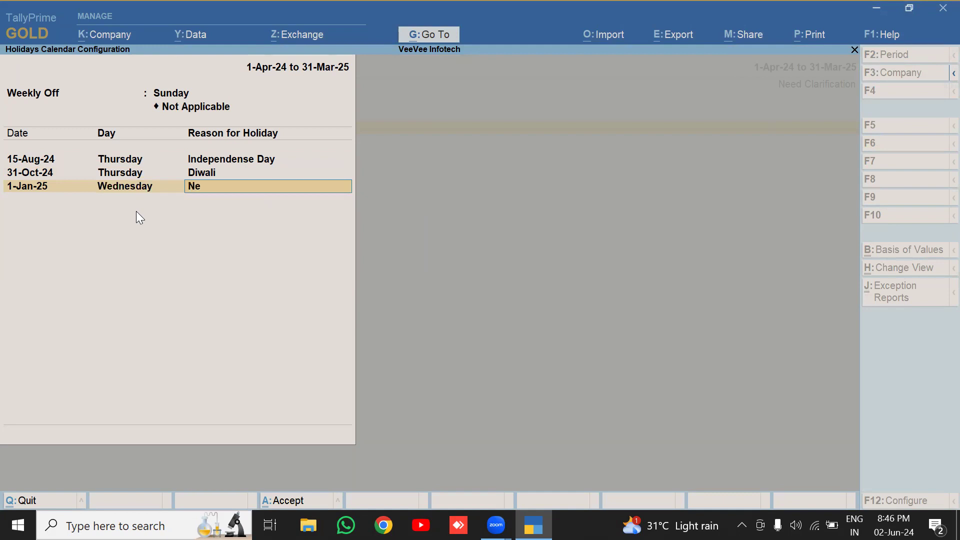
pyautogui.write('w Year')
pyautogui.press('Return')
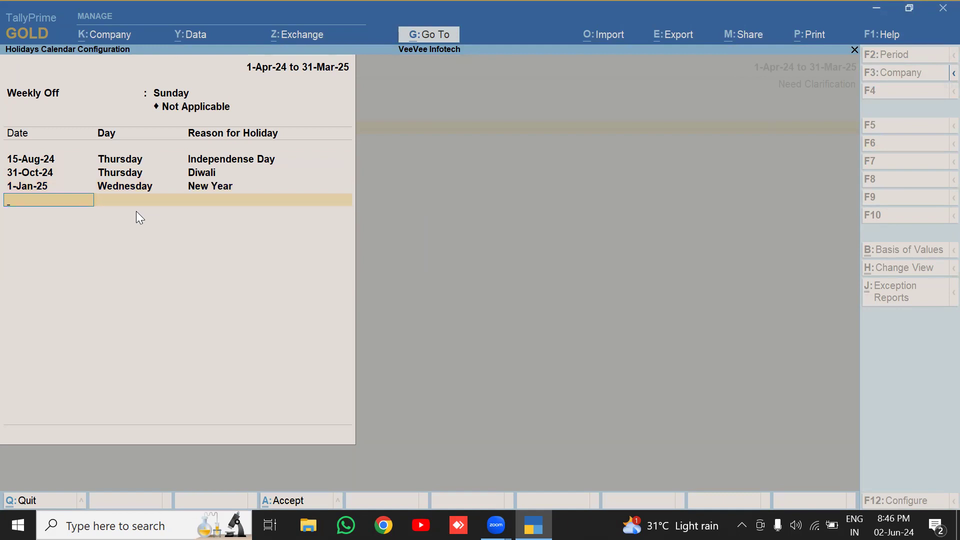
pyautogui.press('Return')
pyautogui.press('Return')
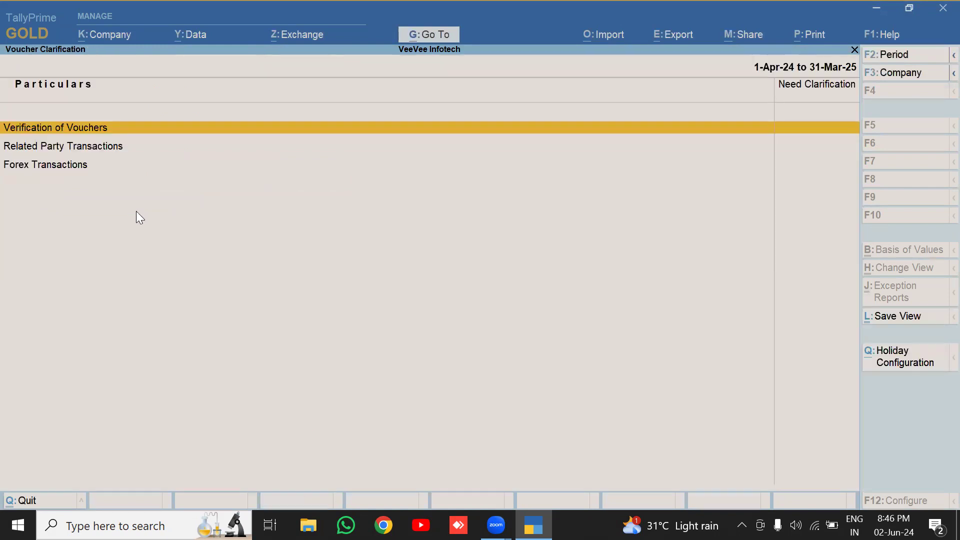
# Step: Leave the reports and open voucher creation for a new sales voucher
pyautogui.press('Escape')
pyautogui.press('Escape')
pyautogui.press('Escape')
pyautogui.press('Escape')
pyautogui.press('Escape')
pyautogui.press('Down')
pyautogui.press('Down')
pyautogui.press('Down')
pyautogui.press('Return')
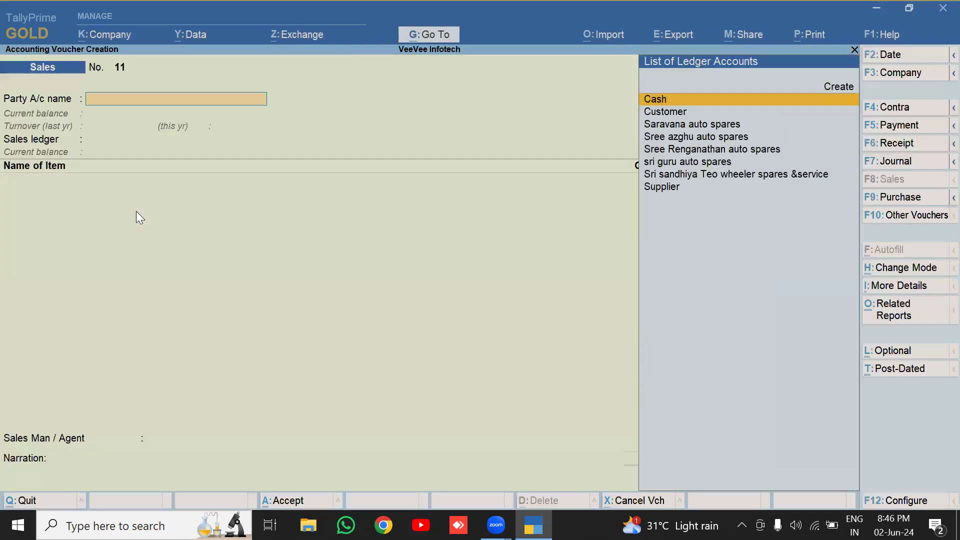
# Step: Choose Saravana auto spares as the party, leave its dispatch and order details blank, and select the Sales ledger
pyautogui.press('Down')
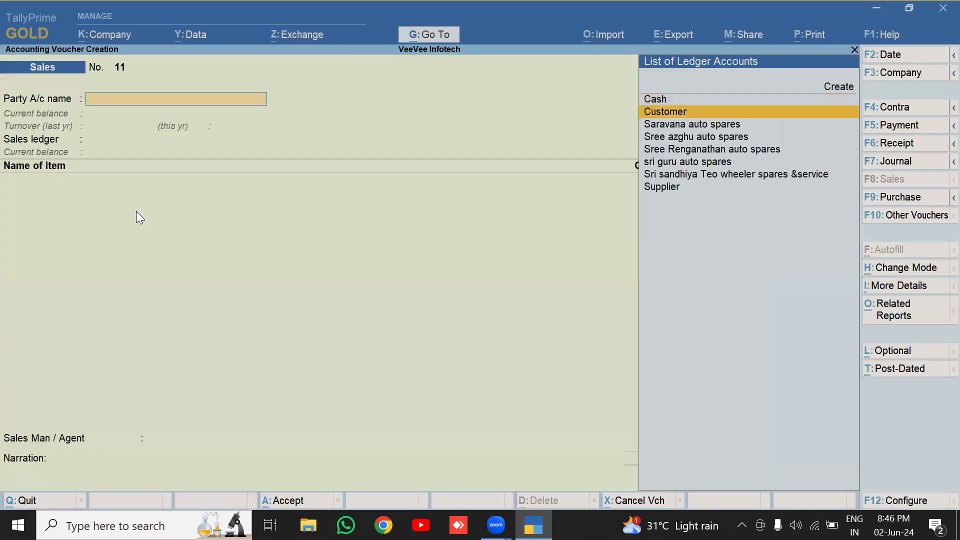
pyautogui.press('Down')
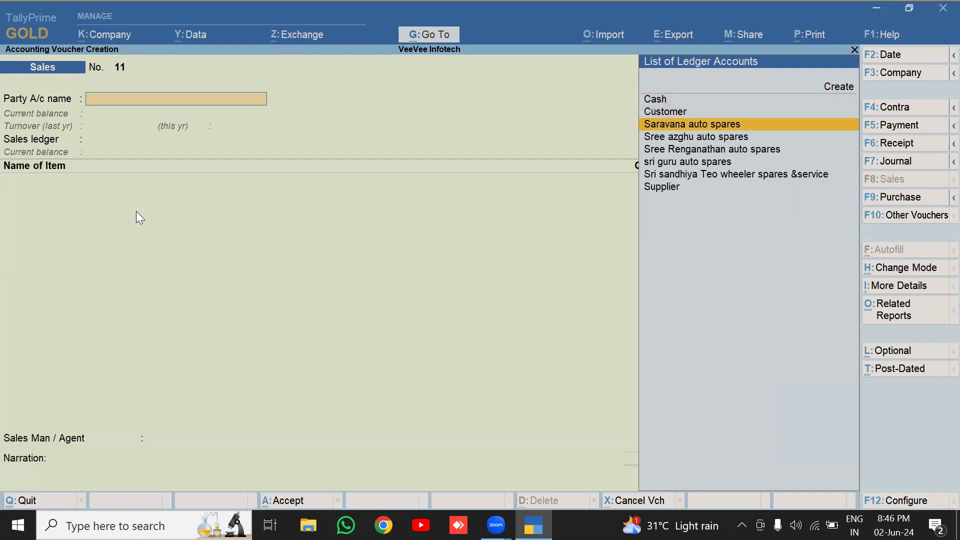
pyautogui.press('Return')
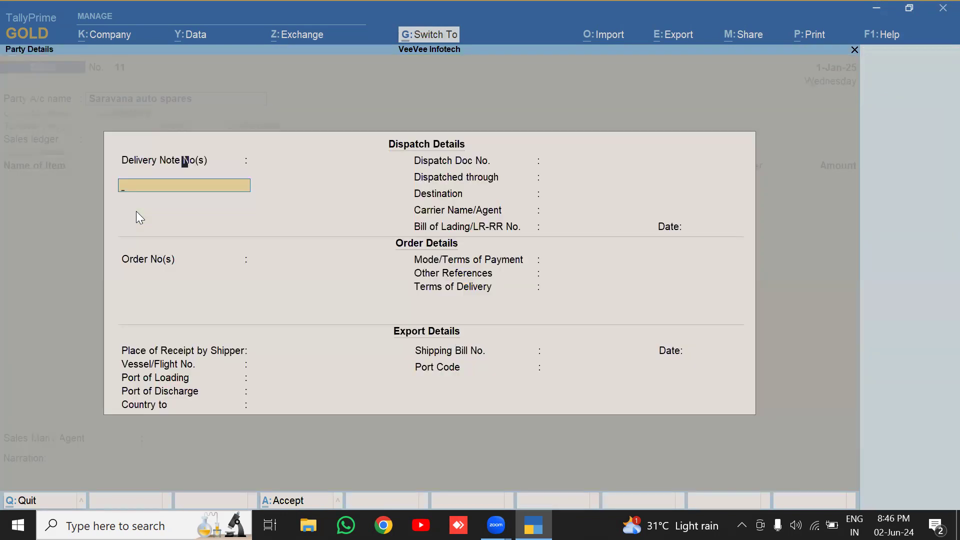
pyautogui.hotkey('ctrl', 'a')
pyautogui.hotkey('ctrl', 'a')
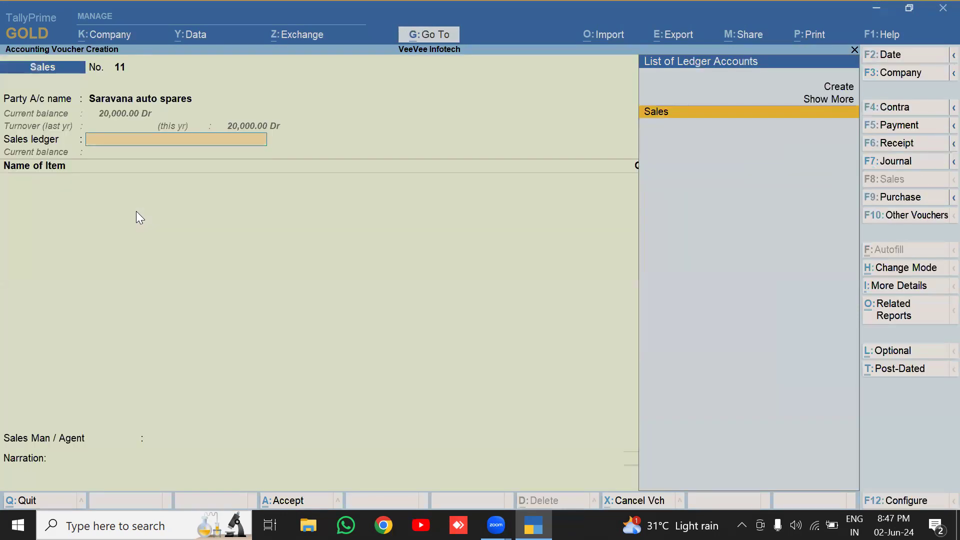
pyautogui.press('Return')
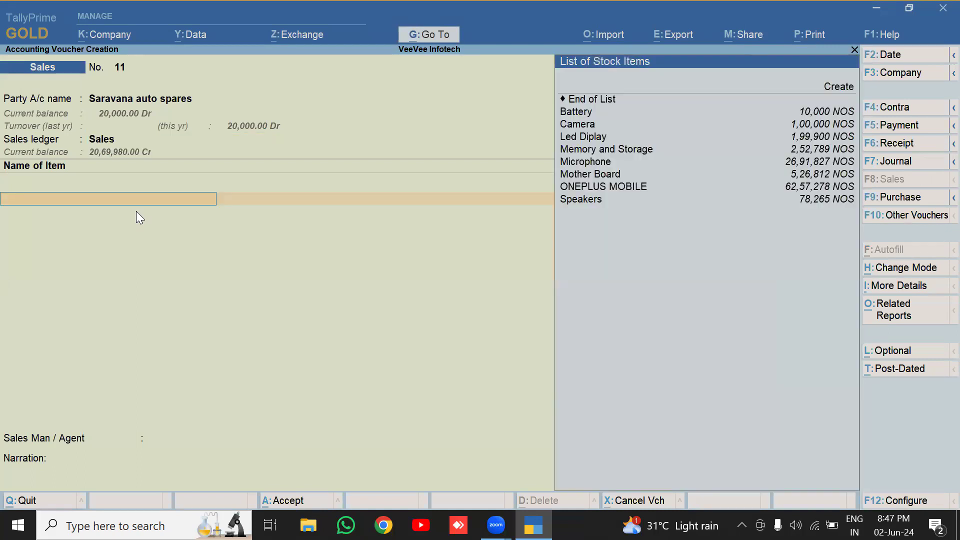
# Step: Add the stock item Battery with a quantity of 10 NOS at a rate of 10,000
pyautogui.press('Down')
pyautogui.press('Return')
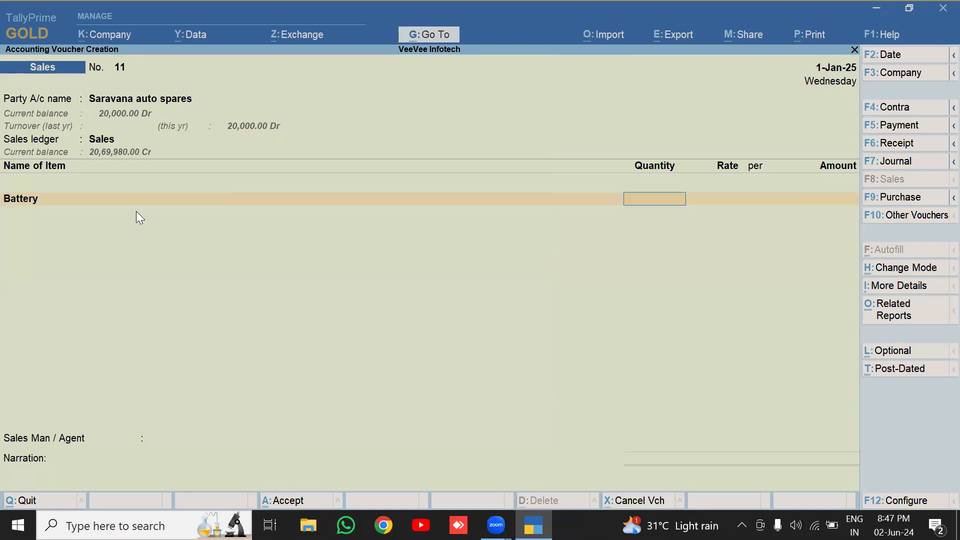
pyautogui.write('10')
pyautogui.press('Return')
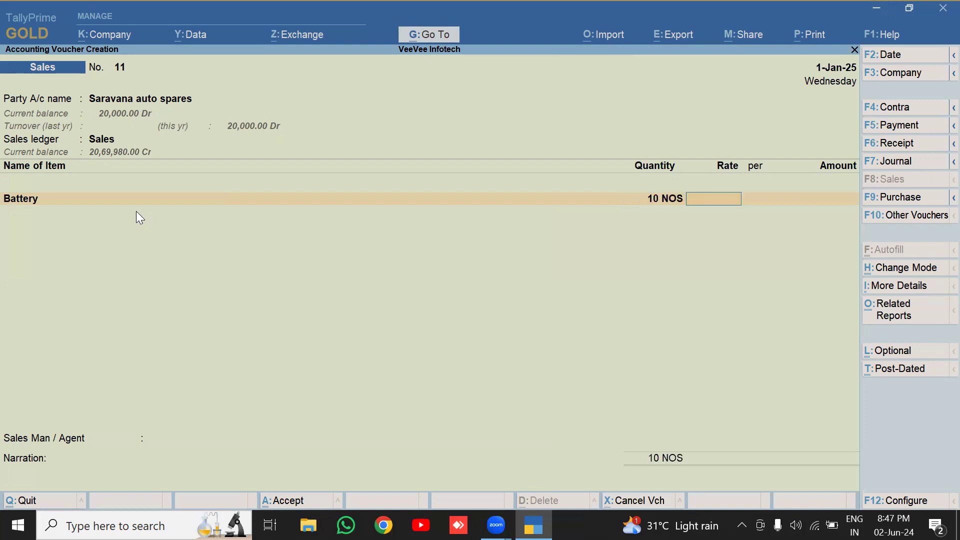
pyautogui.write('1000')
pyautogui.press('Return')
pyautogui.press('Return')
pyautogui.press('Return')
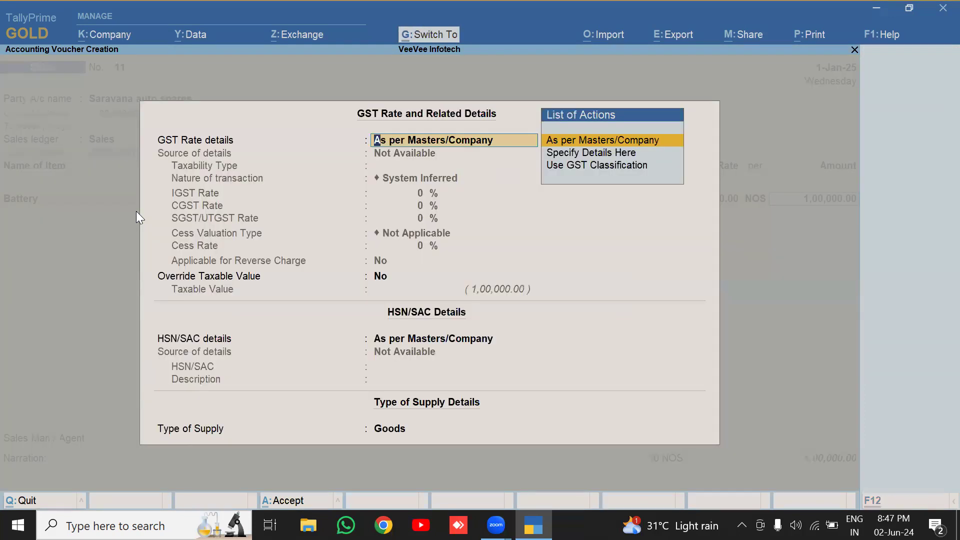
# Step: Keep the GST details as per Masters/Company and save the sales voucher without sending it for e-Way Bill generation
pyautogui.press('Return')
pyautogui.press('Return')
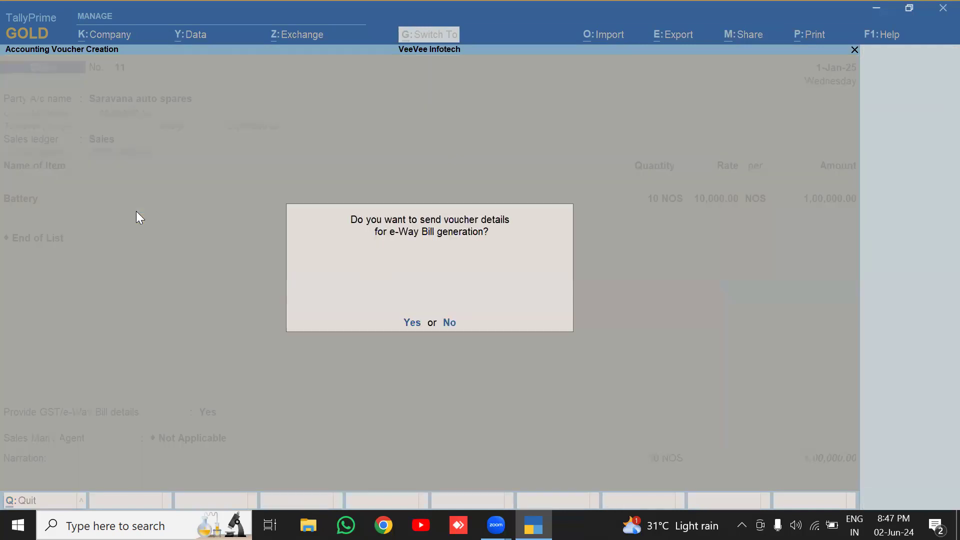
pyautogui.press('n')
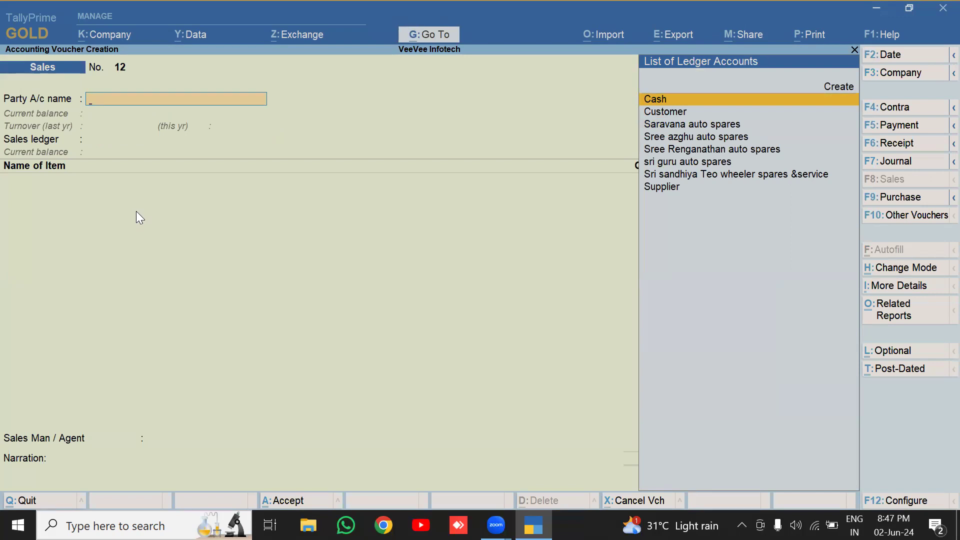
# Step: Set the date of the next sales voucher to 15-Aug-24
pyautogui.press('F2')
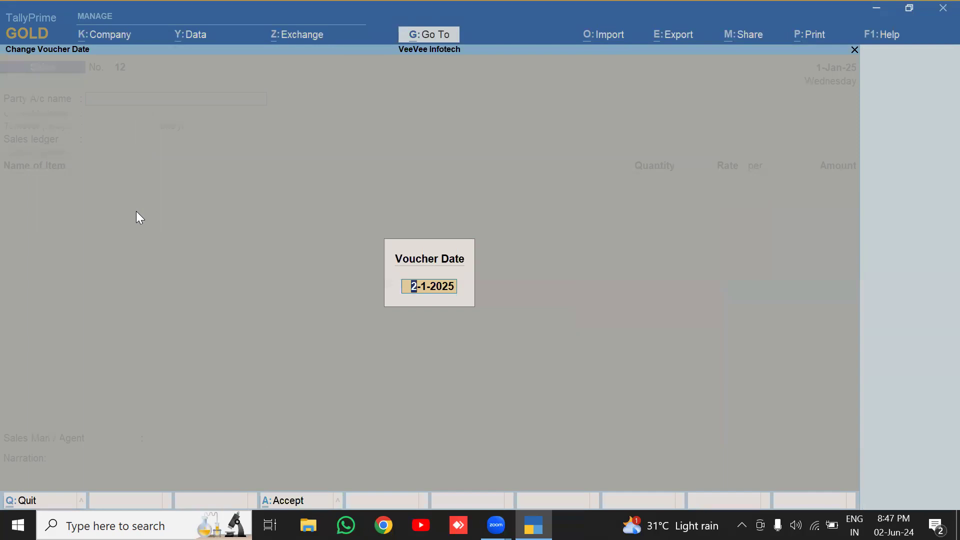
pyautogui.write('15.8.24')
pyautogui.press('Return')
# Step: Choose Sree Renganathan auto spares as the party, accept blank party details, and select the Sales ledger
pyautogui.press('Down')
pyautogui.press('Down')
pyautogui.press('Down')
pyautogui.press('Down')
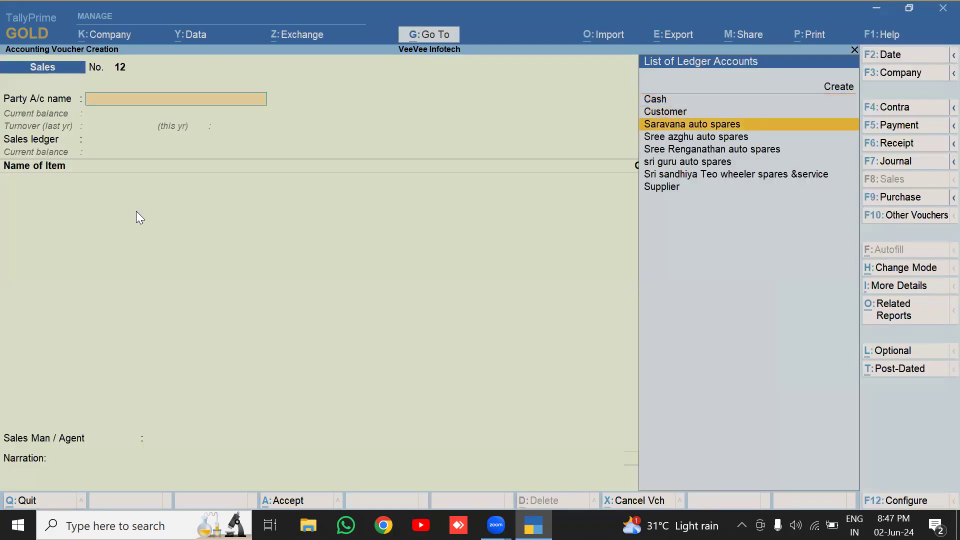
pyautogui.press('Return')
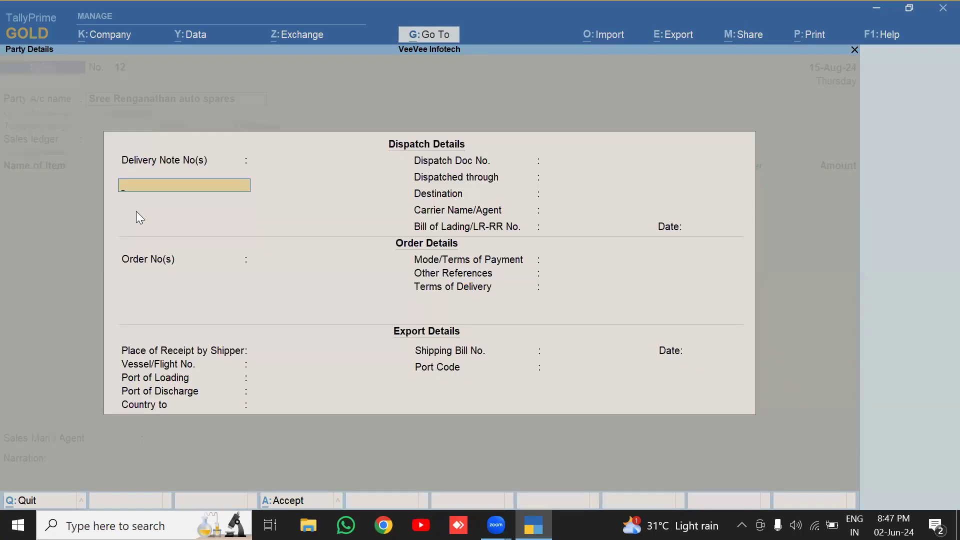
pyautogui.hotkey('ctrl', 'a')
pyautogui.hotkey('ctrl', 'a')
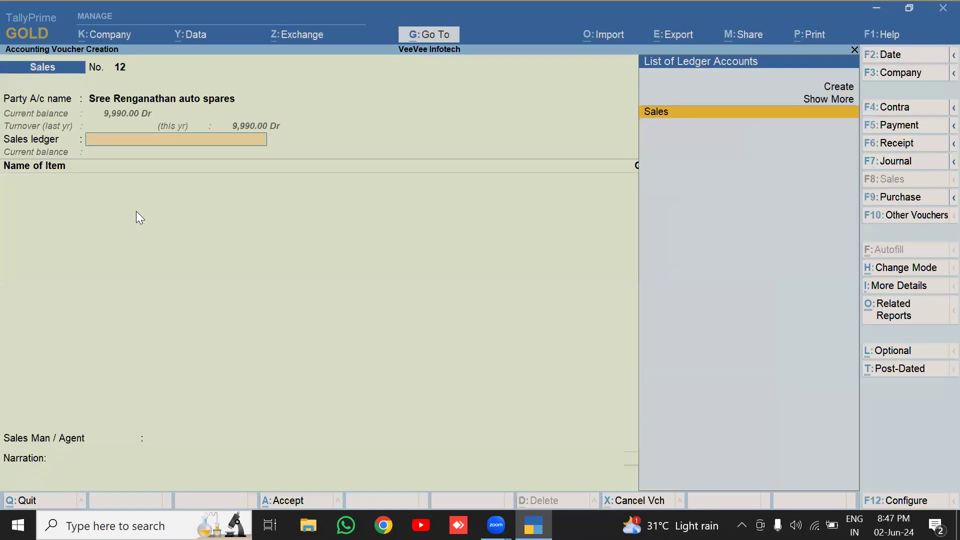
pyautogui.press('Return')
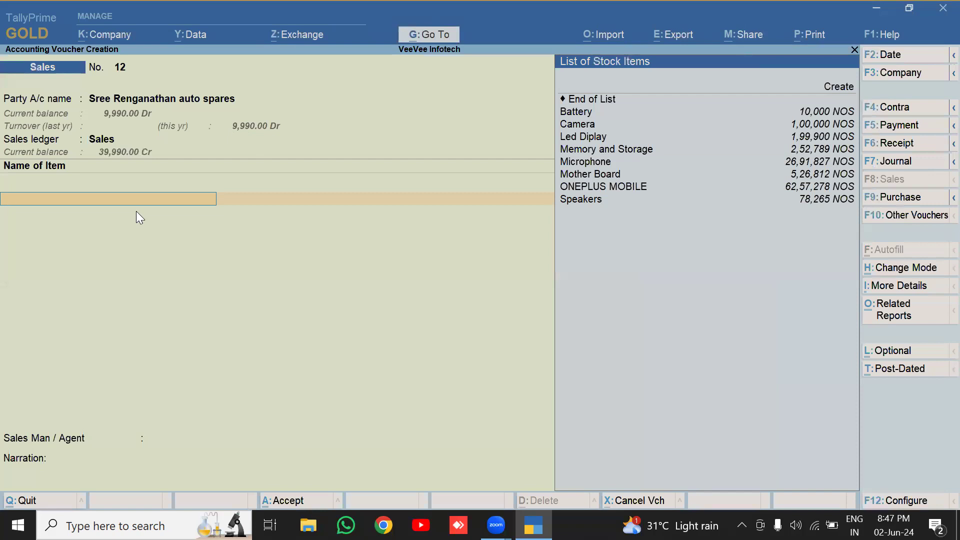
# Step: Add the stock item Memory and Storage with a quantity of 16 NOS at a rate of 1,009 and save the sales voucher
pyautogui.press('Down')
pyautogui.press('Down')
pyautogui.press('Down')
pyautogui.press('Down')
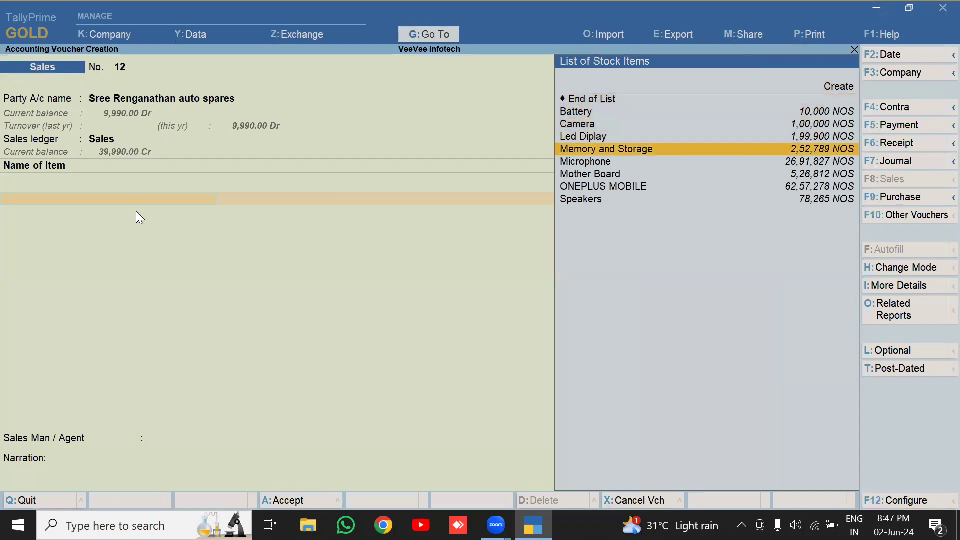
pyautogui.press('Return')
pyautogui.write('16')
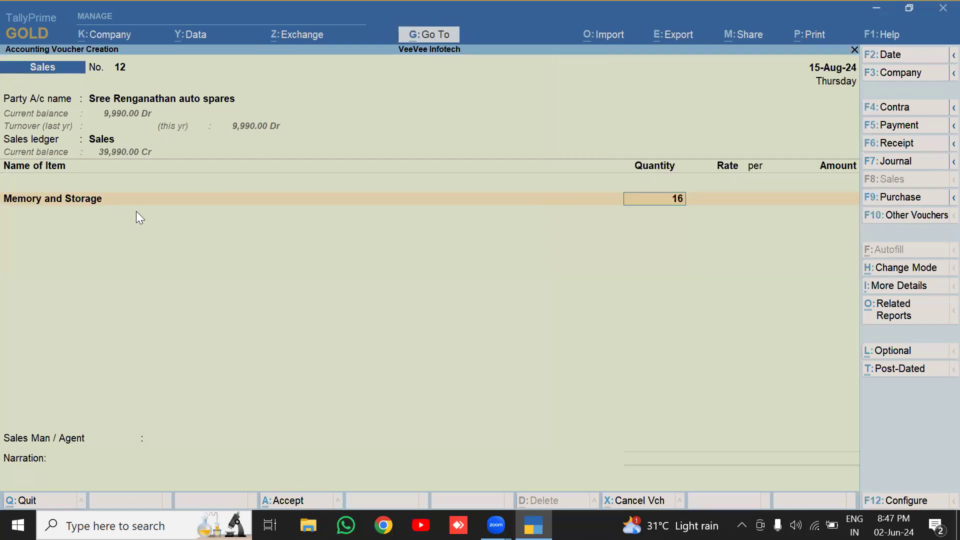
pyautogui.press('Return')
pyautogui.write('1,00')
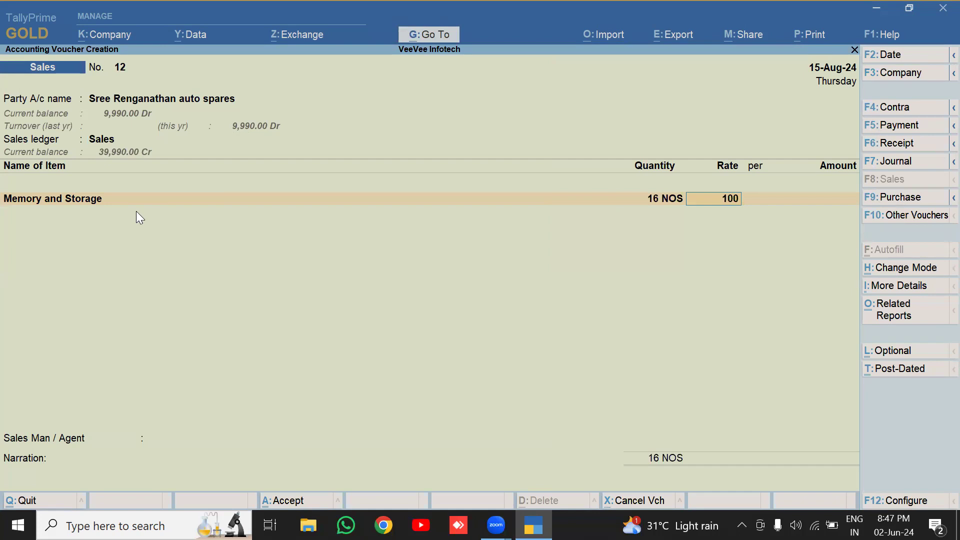
pyautogui.write('9')
pyautogui.press('Return')
pyautogui.press('ctrl')
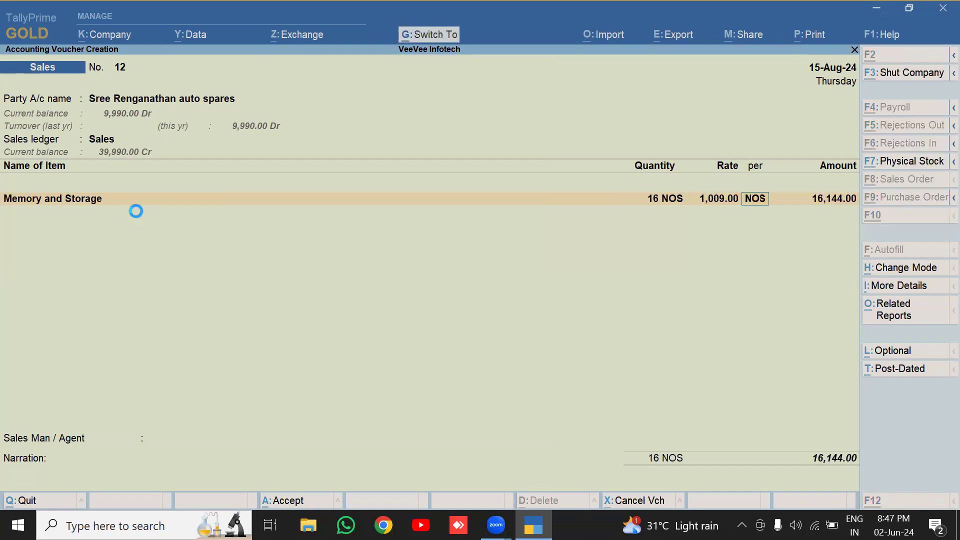
pyautogui.hotkey('ctrl', 'a')
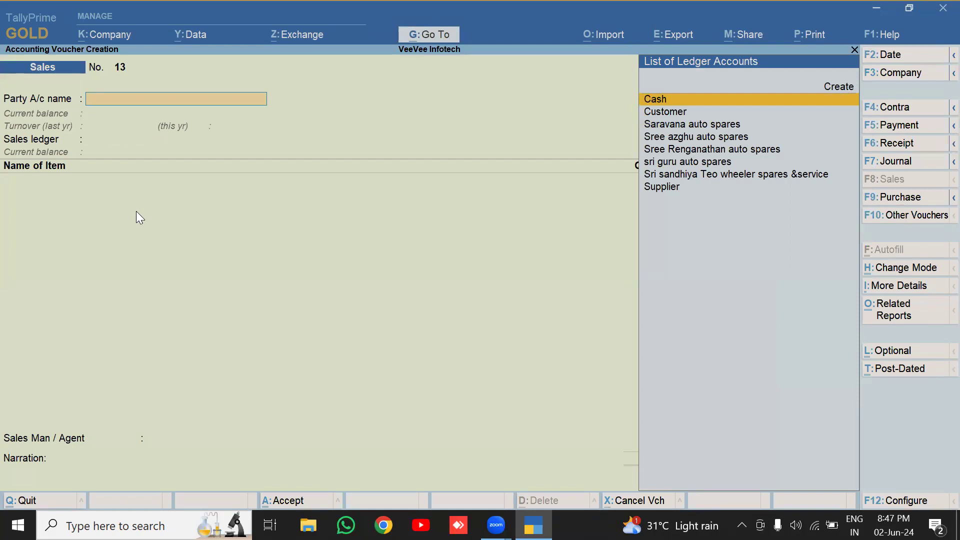
# Step: Set the date of the next sales voucher to 31-Oct-24
pyautogui.press('F2')
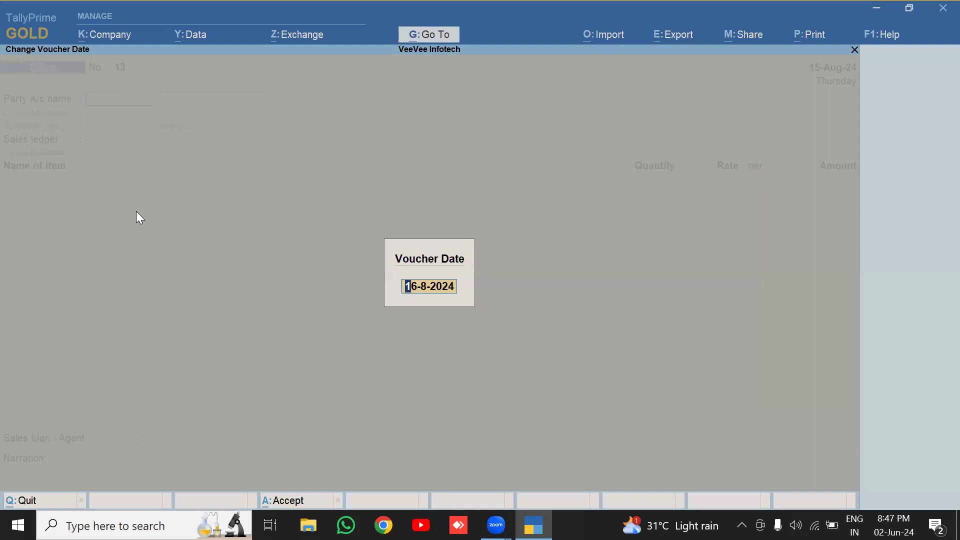
pyautogui.write('31.10.24')
pyautogui.press('Return')
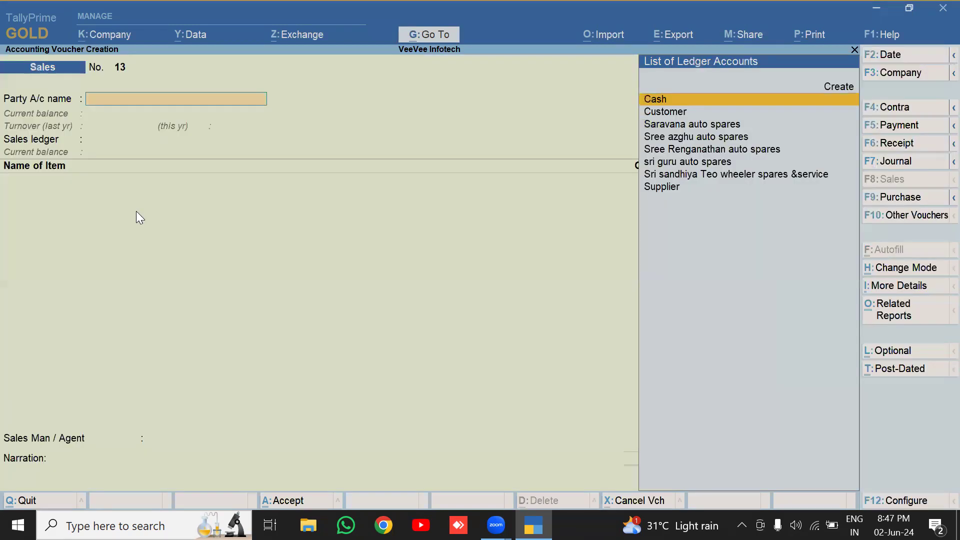
# Step: Choose sri guru auto spares as the party, accept the blank dispatch and party details, and select the Sales ledger
pyautogui.press('Down')
pyautogui.press('Down')
pyautogui.press('Down')
pyautogui.press('Down')
pyautogui.press('Down')
pyautogui.press('Return')
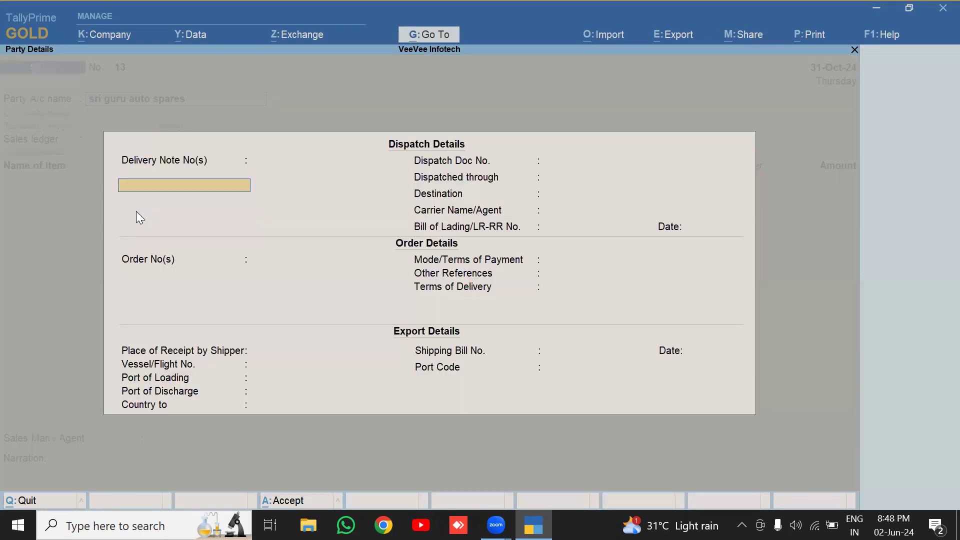
pyautogui.hotkey('ctrl', 'a')
pyautogui.hotkey('ctrl', 'a')
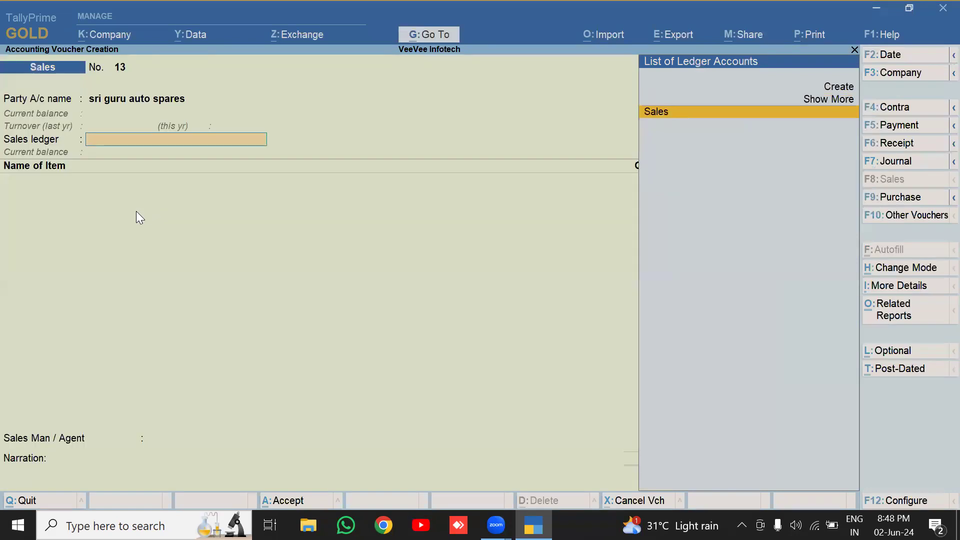
pyautogui.press('Return')
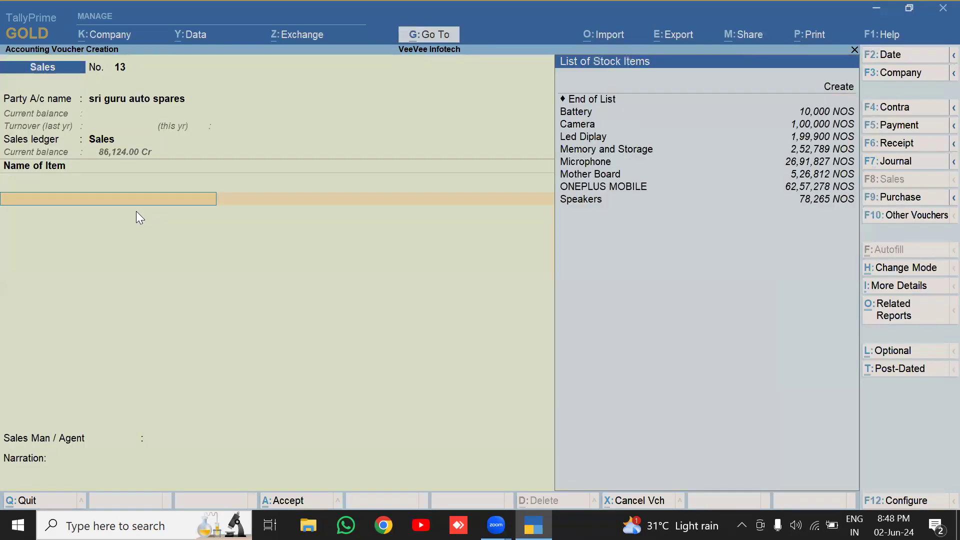
# Step: Add the stock item Mother Board with a quantity of 10 NOS at a rate of 2,888
pyautogui.press('Down')
pyautogui.press('Down')
pyautogui.press('Down')
pyautogui.press('Down')
pyautogui.press('Down')
pyautogui.press('Down')
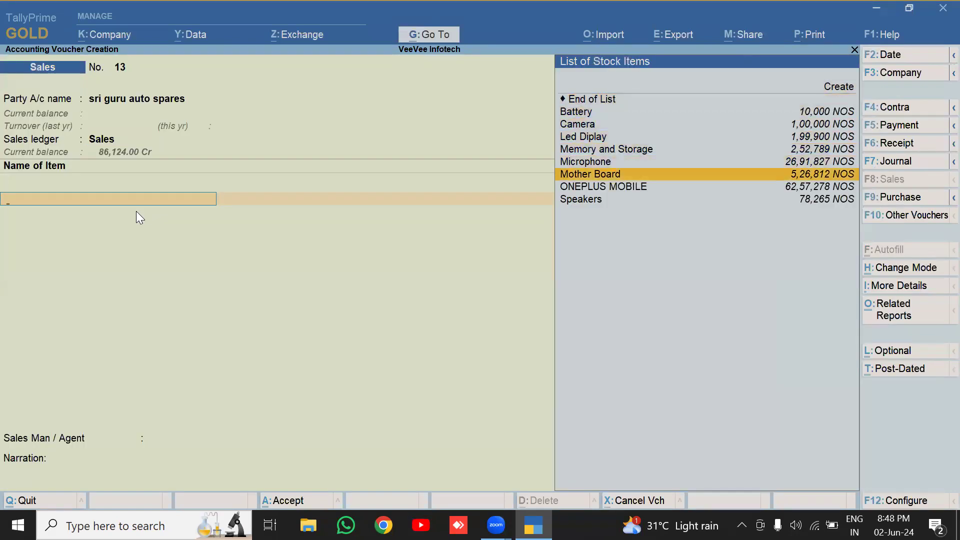
pyautogui.press('Return')
pyautogui.write('10')
pyautogui.press('Return')
pyautogui.write('2888')
pyautogui.press('Return')
pyautogui.press('Return')
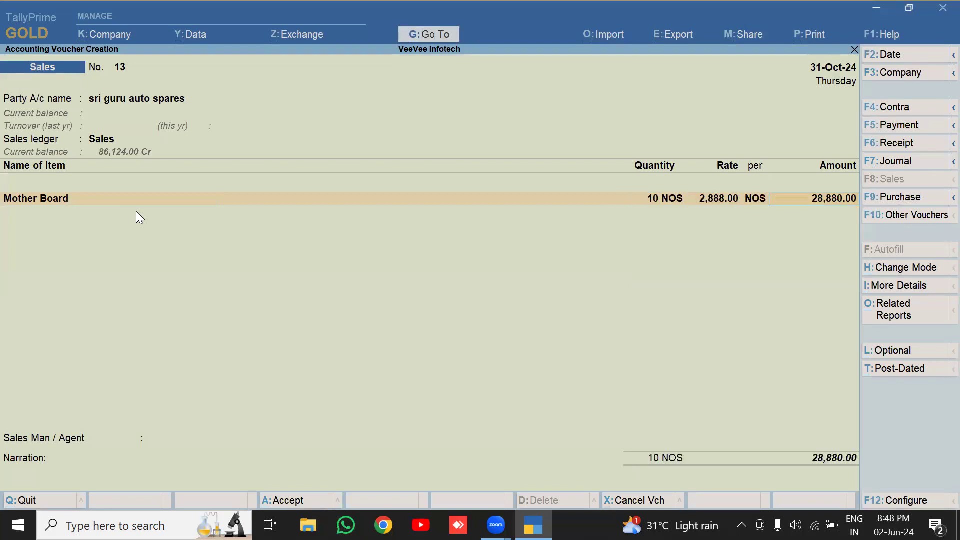
# Step: Save the sales voucher and leave voucher creation for the Gateway of Tally
pyautogui.hotkey('ctrl', 'a')
pyautogui.hotkey('ctrl', 'q')
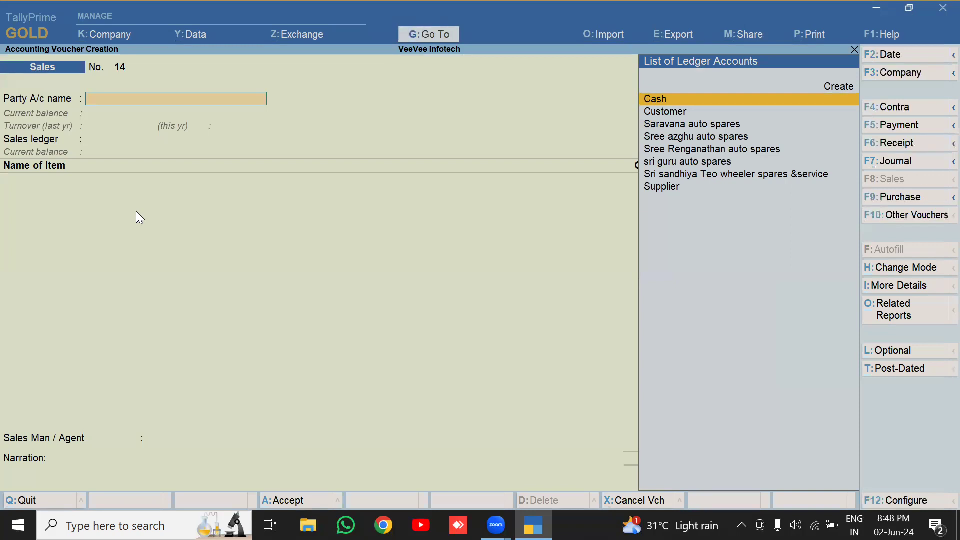
pyautogui.press('y')
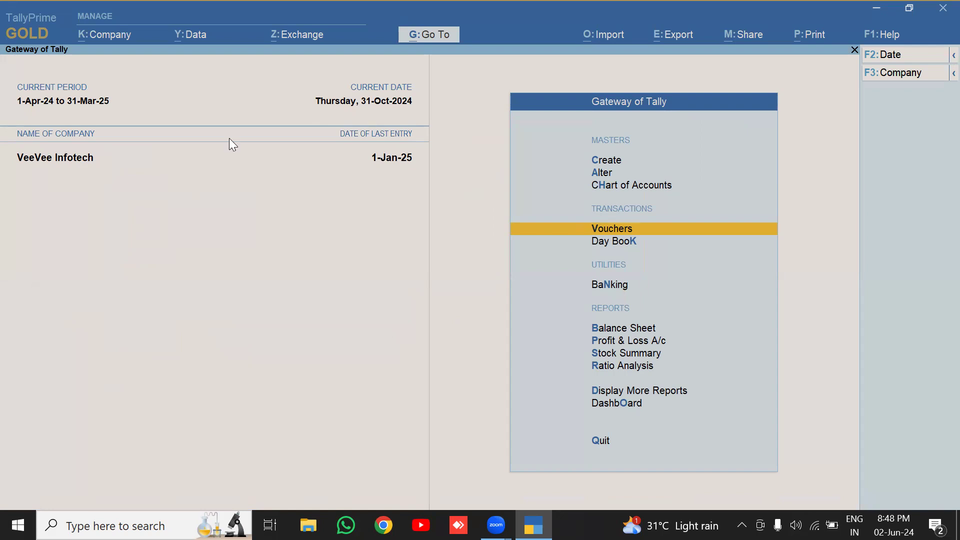
# Step: Find and open the Transactions on Holiday report to review the vouchers recorded on holidays and weekly offs
pyautogui.click(428, 35)
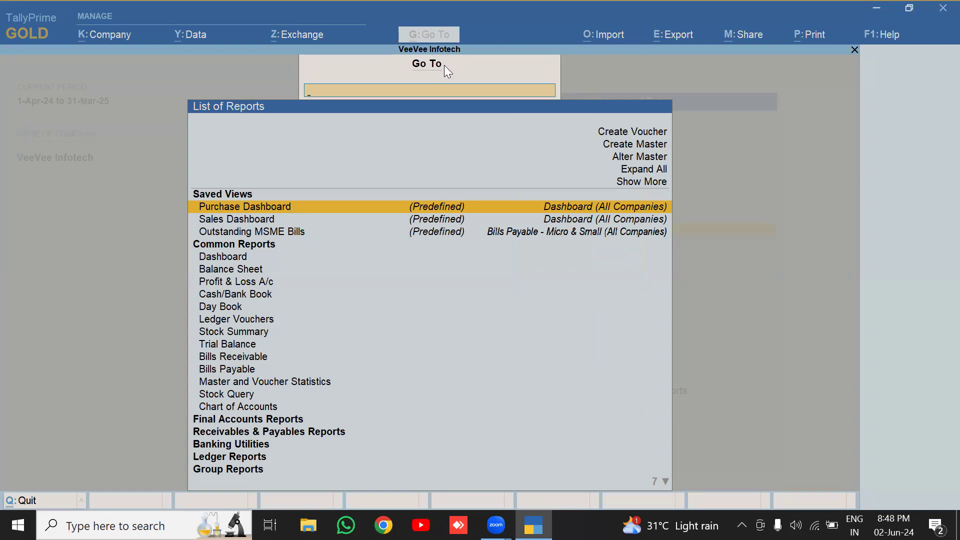
pyautogui.write('Trans')
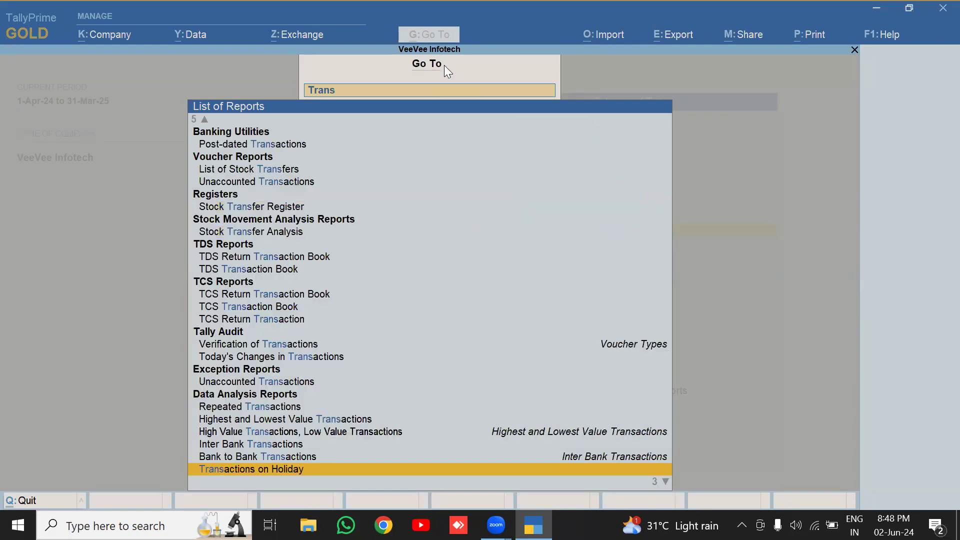
pyautogui.write('ac')
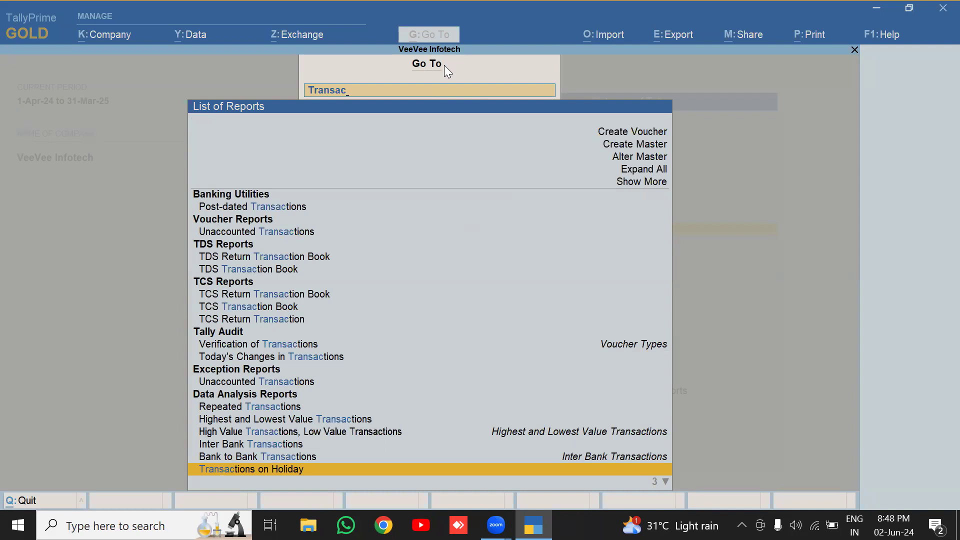
pyautogui.press('Return')
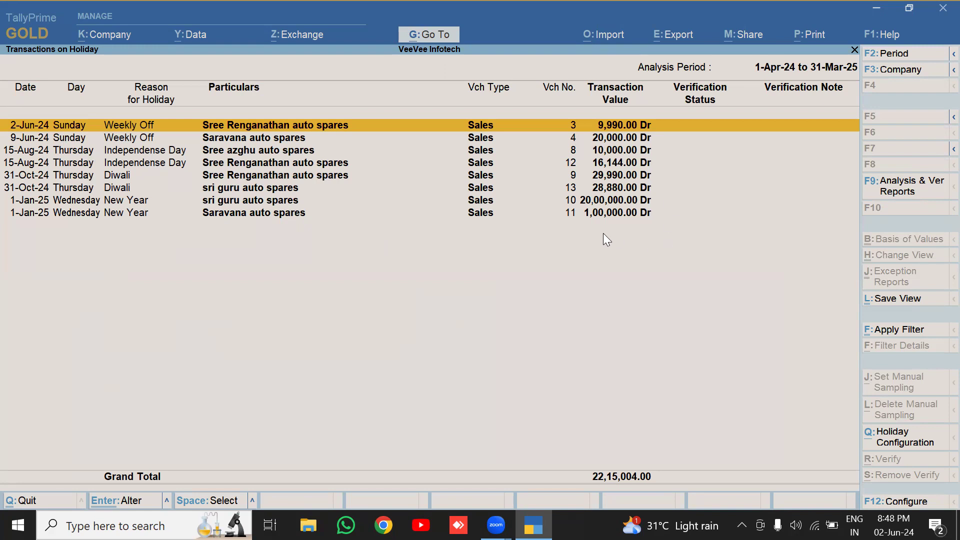
# Step: Apply a basic filter on vouchers in the holiday transactions report, looking for Sales
pyautogui.click(910, 329)
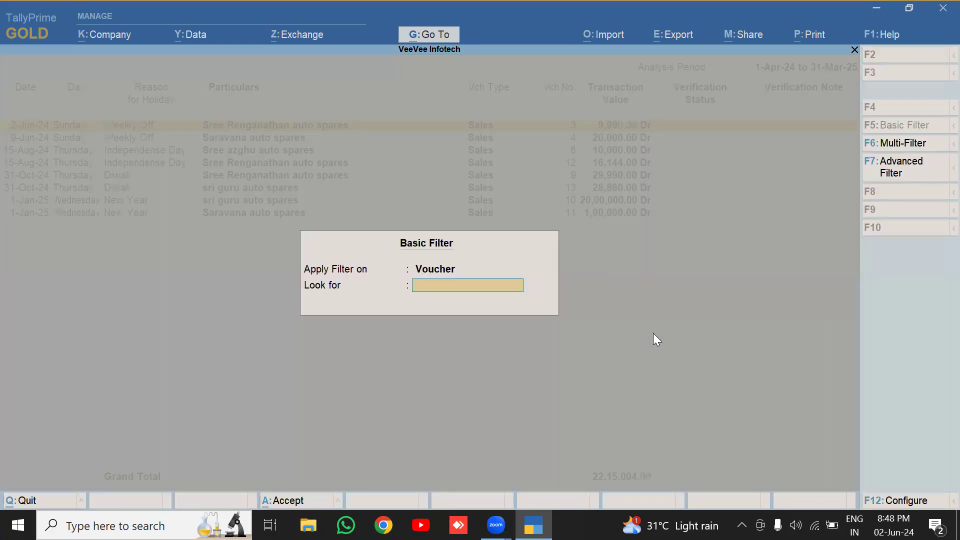
pyautogui.write('Sales')
pyautogui.press('Return')
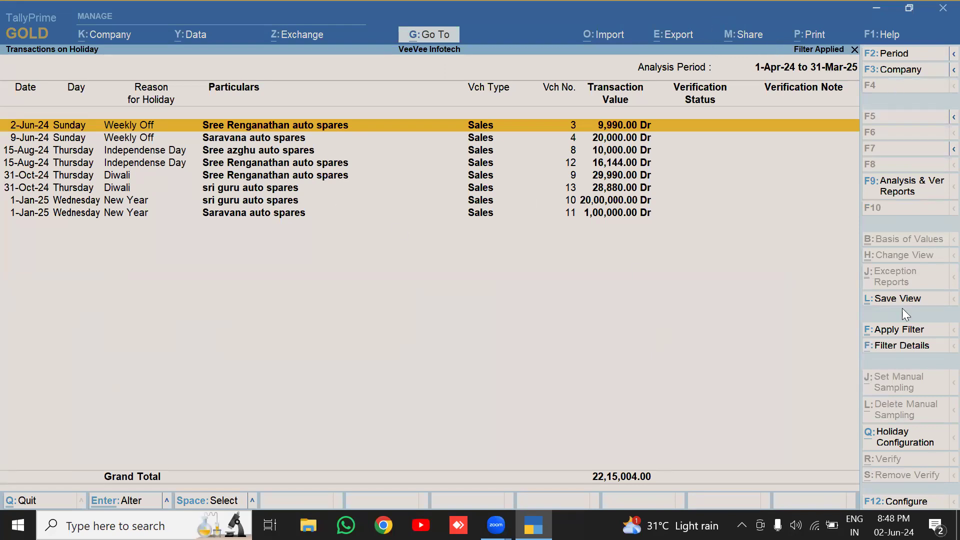
# Step: Change the basic filter of the holiday transactions report to look for Sunday
pyautogui.click(911, 326)
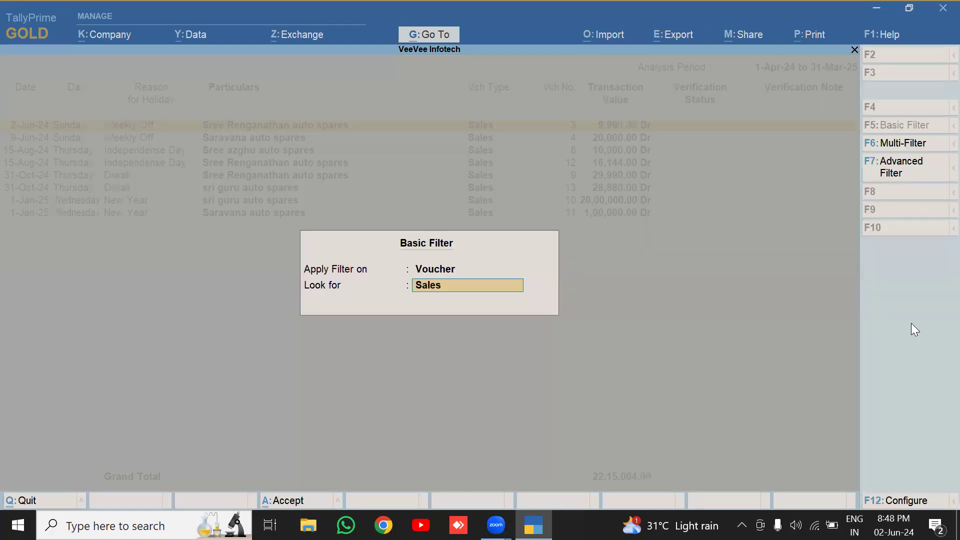
pyautogui.write('Sunady')
pyautogui.press('BackSpace')
pyautogui.press('BackSpace')
pyautogui.press('BackSpace')
pyautogui.write('day')
pyautogui.press('Return')
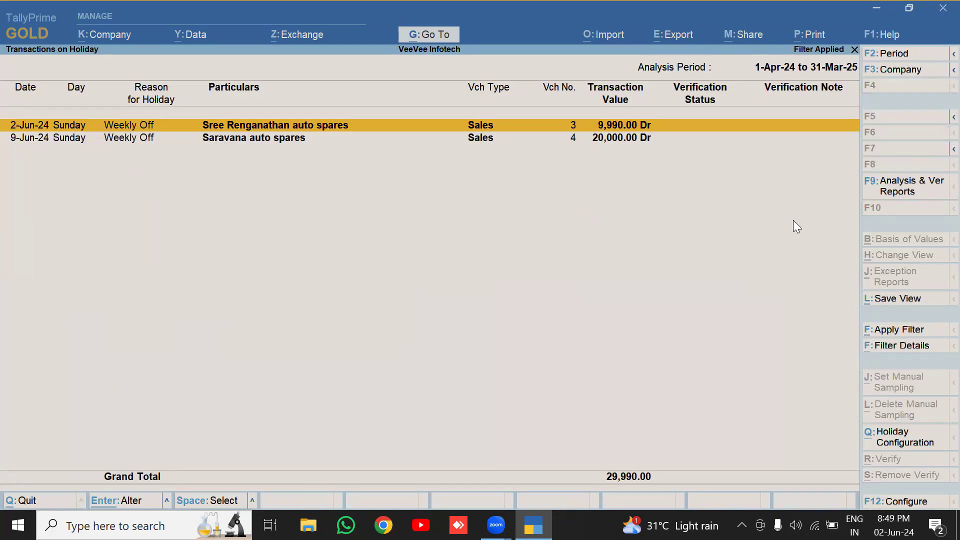
# Step: Remove the report filter, close the Transactions on Holiday report and stay at the Gateway of Tally without quitting
pyautogui.press('Escape')
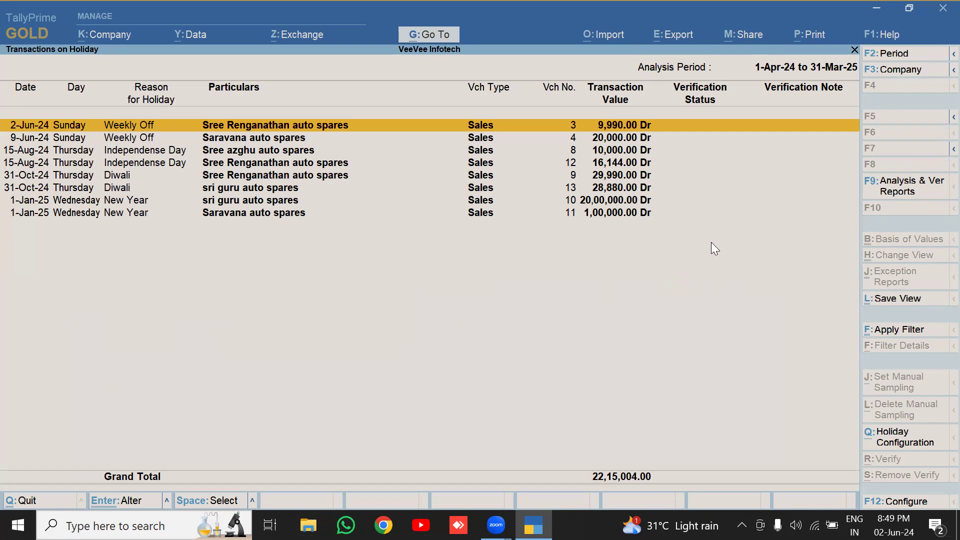
pyautogui.press('Escape')
pyautogui.press('Escape')
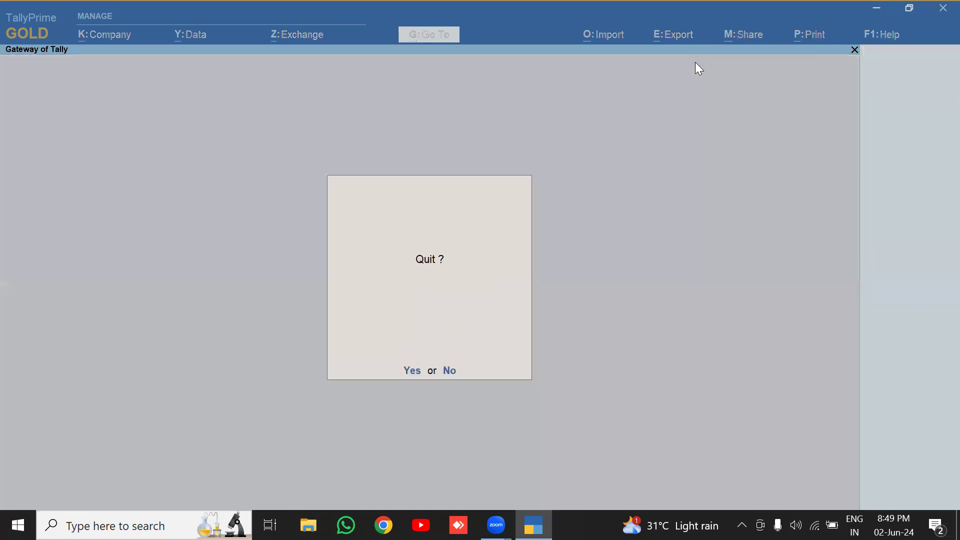
pyautogui.press('Escape')
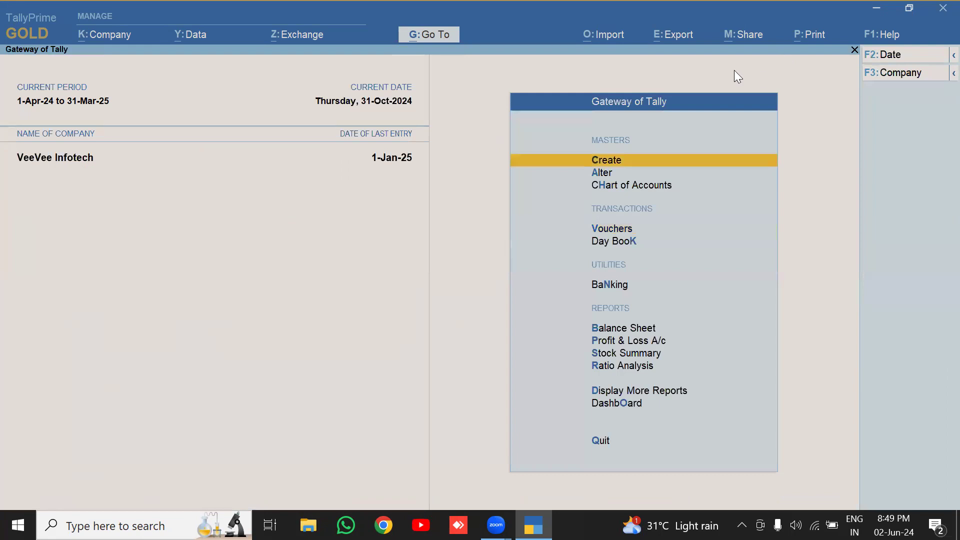